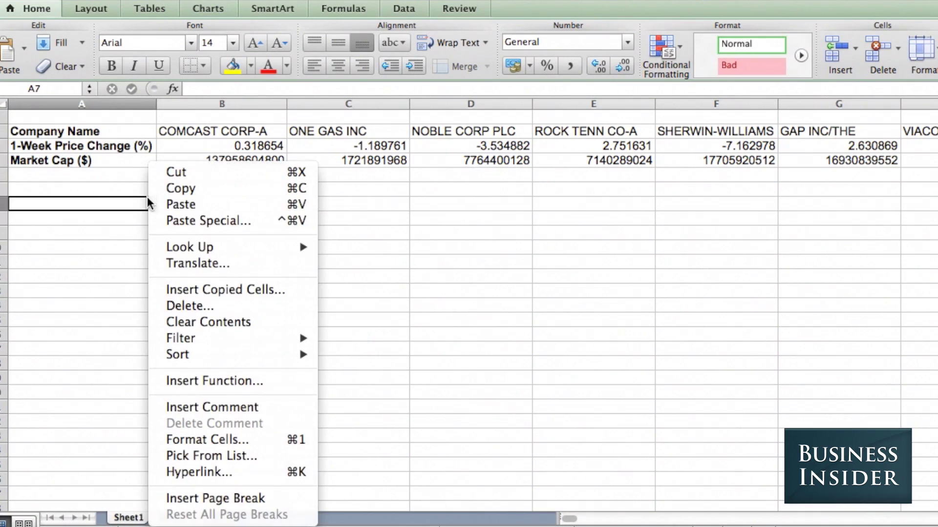
Browse the Paste Special options, pick values only, then dismiss without pasting
click(174, 220)
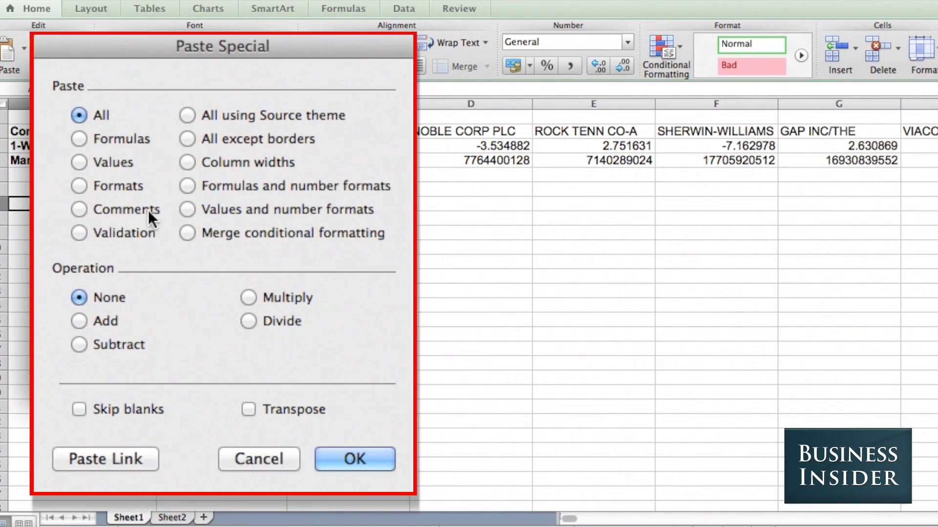
click(128, 170)
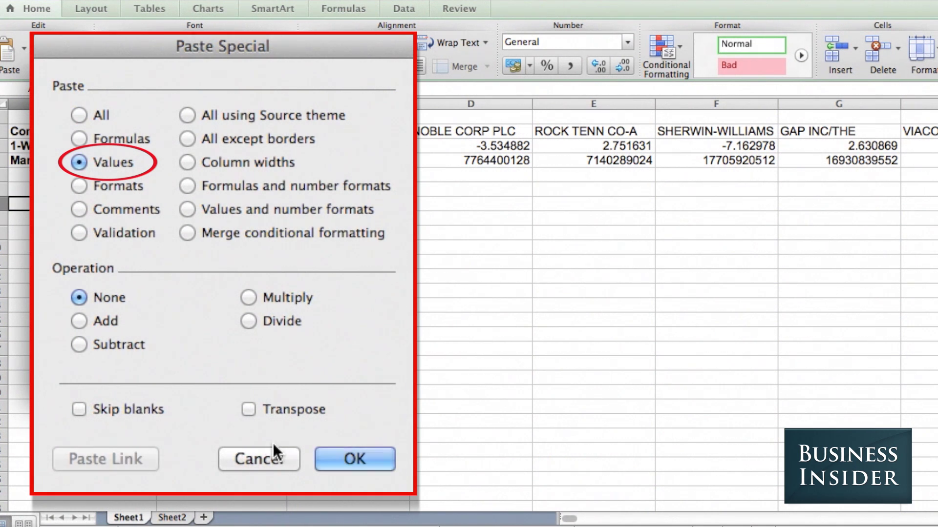
click(282, 461)
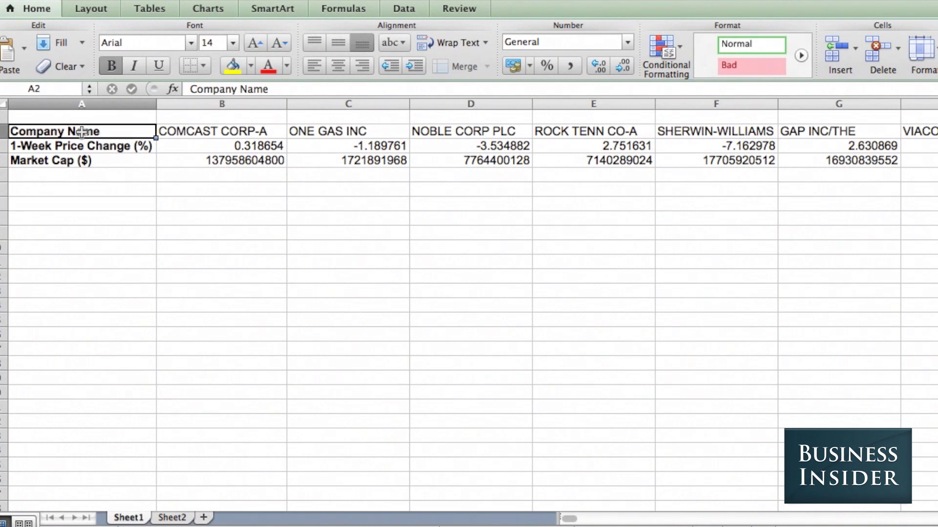
Copy Sheet1's stock rows 2–4 and paste them transposed into Sheet2 at A1
key(ctrl+shift+Down)
key(ctrl+shift+Right)
key(super+c)
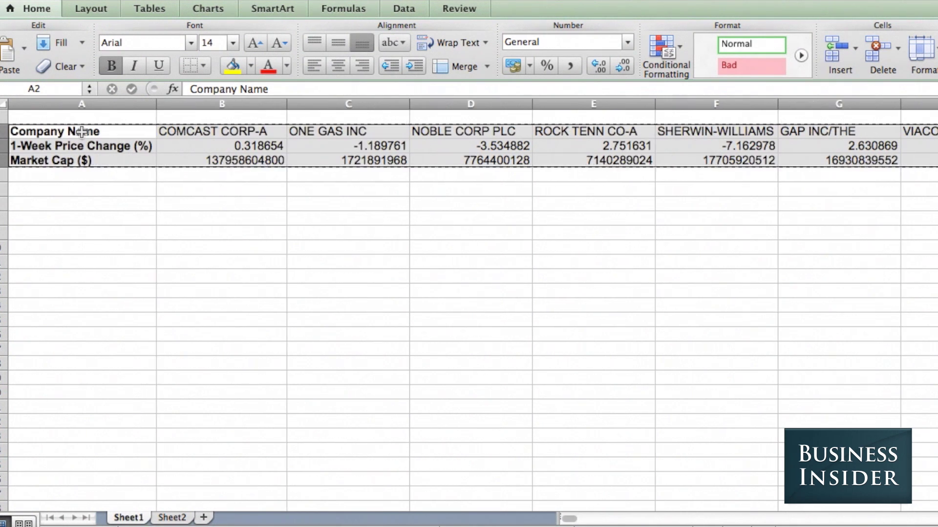
click(171, 518)
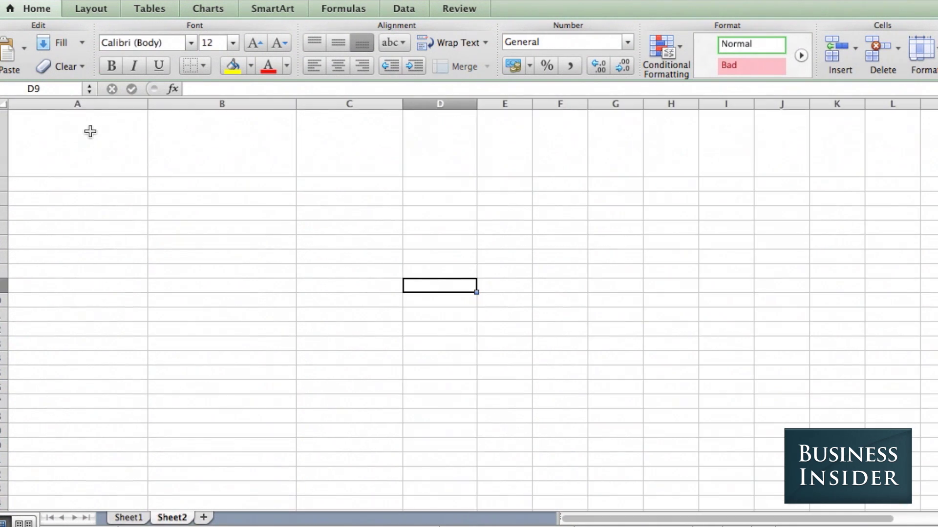
right_click(91, 130)
click(104, 190)
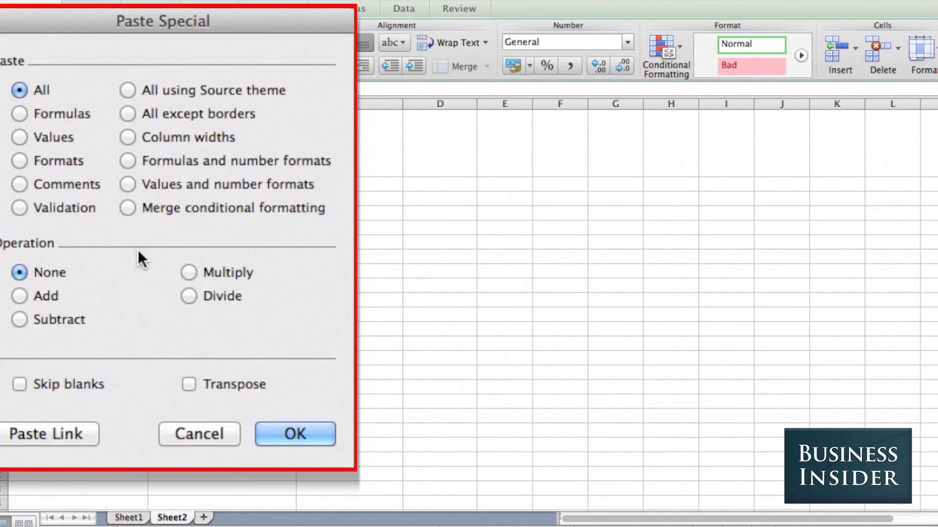
click(219, 383)
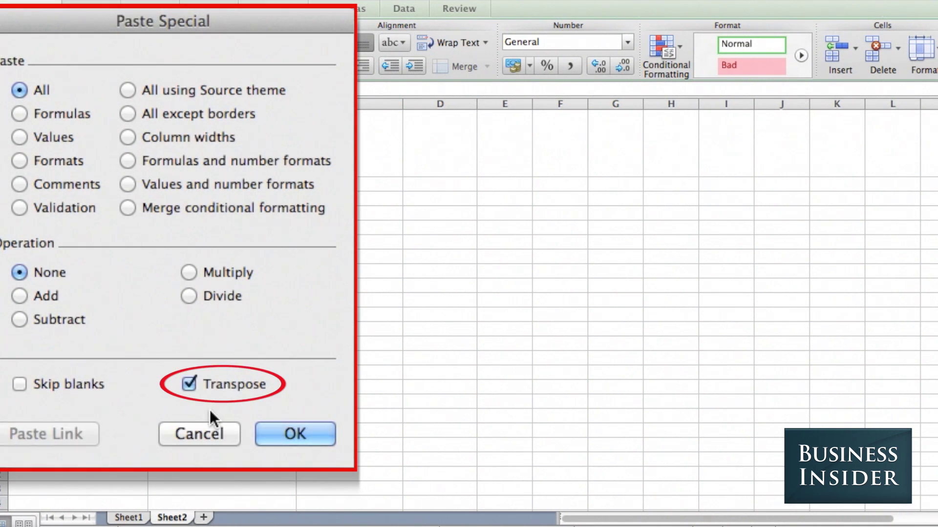
click(266, 433)
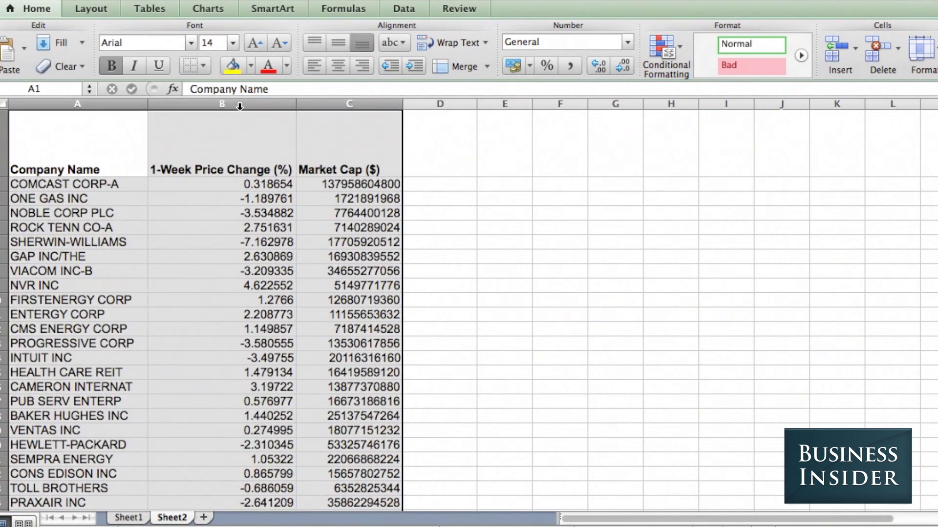
Center the values in columns B and C
drag(240, 106, 324, 115)
click(338, 66)
click(290, 158)
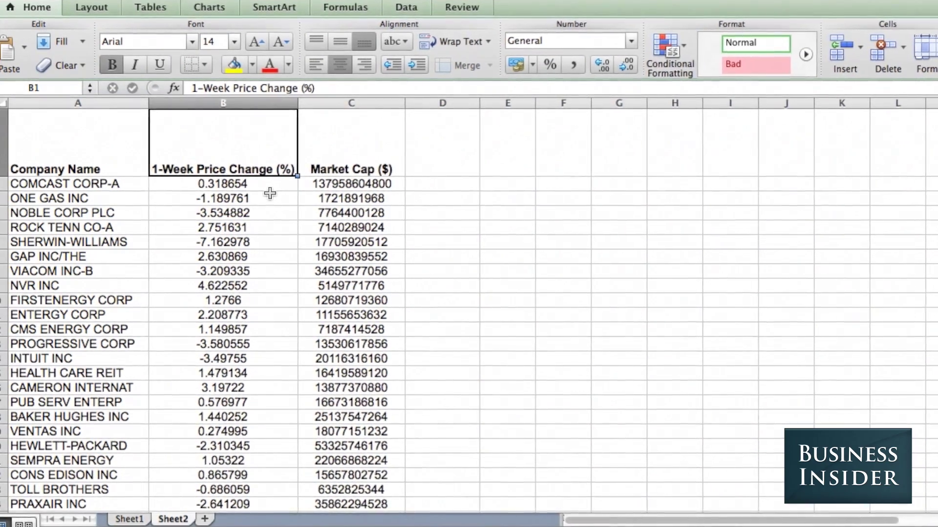
Check the first price change values, then select empty cell D1 for a helper value
click(268, 190)
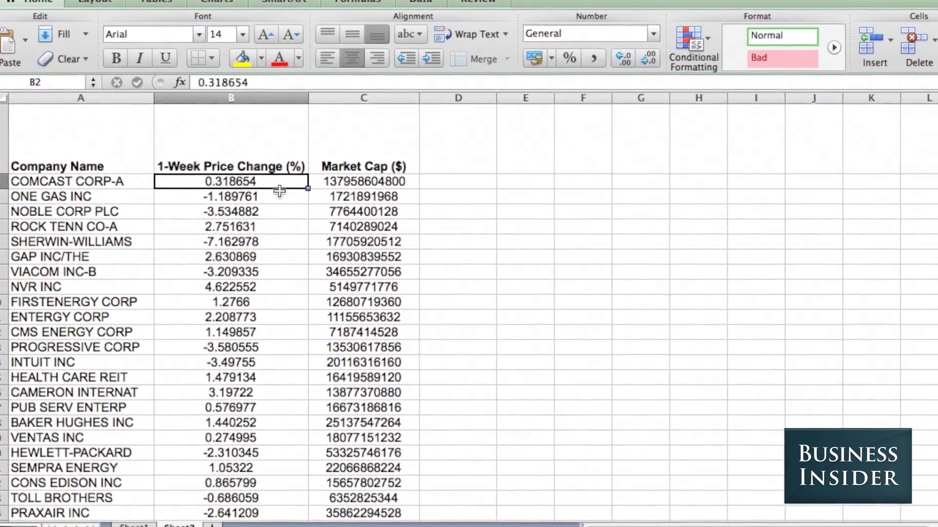
click(273, 193)
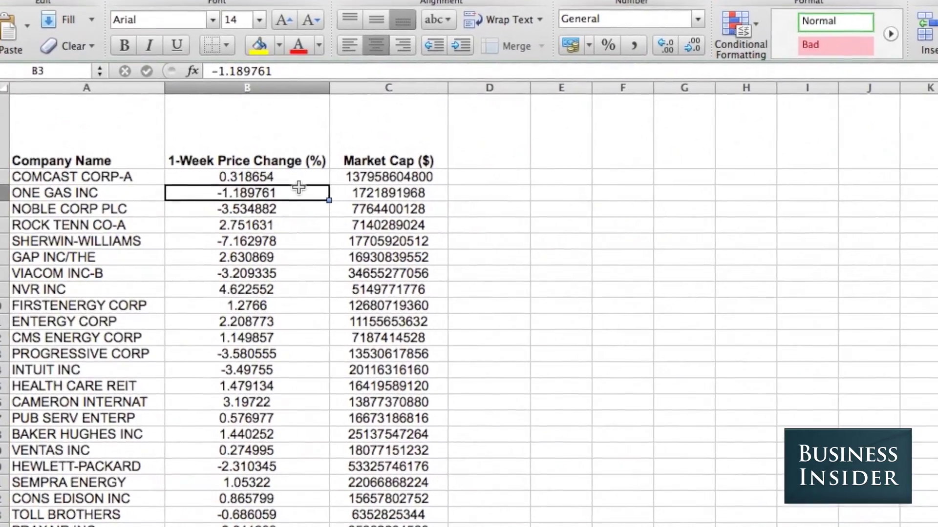
key(Up)
key(Up)
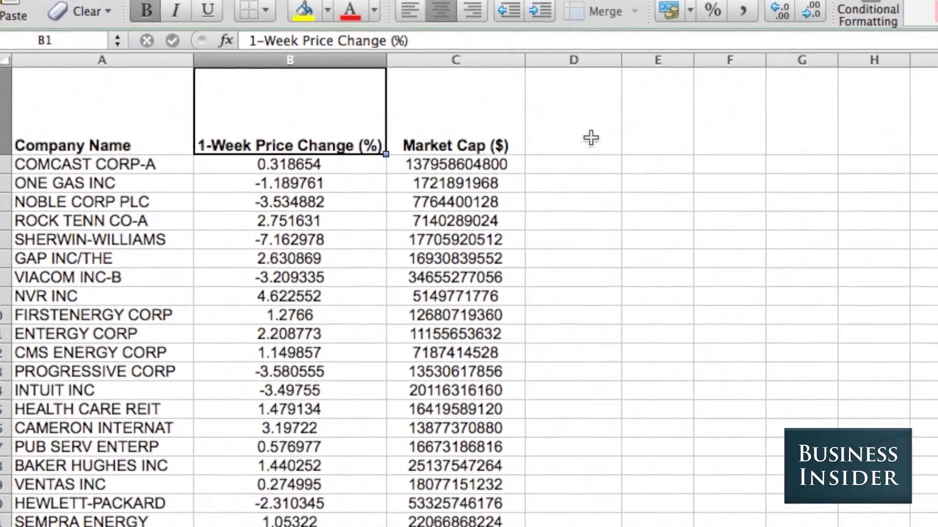
click(568, 126)
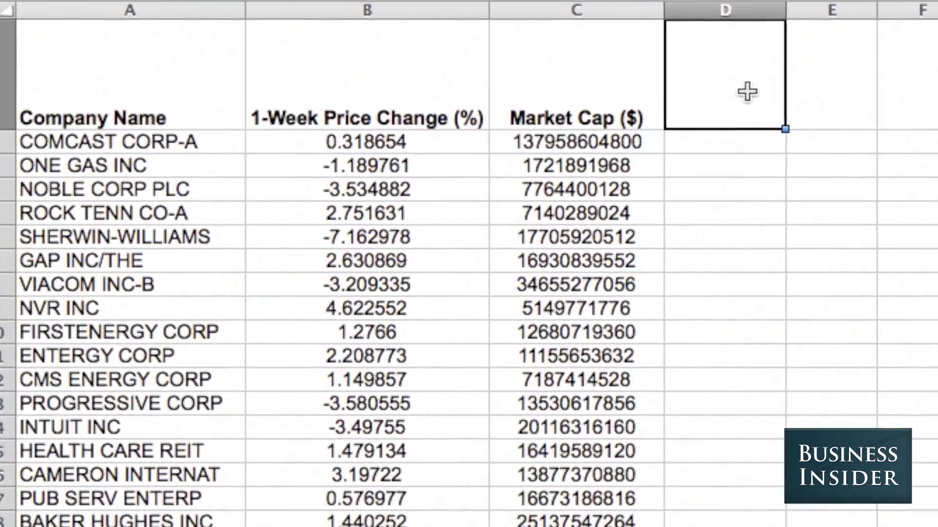
text(100)
Enter 100 in D1, copy it, and choose Divide in Paste Special for column B's price changes
key(Return)
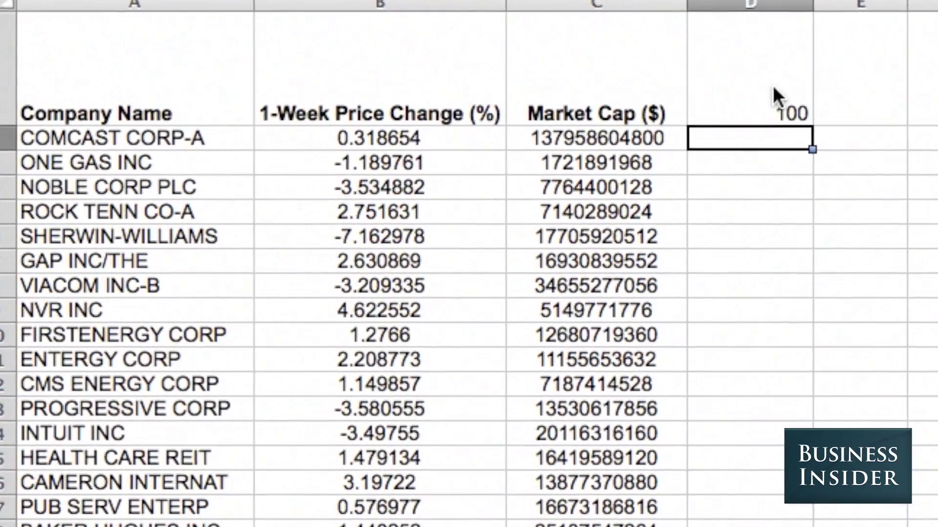
click(737, 95)
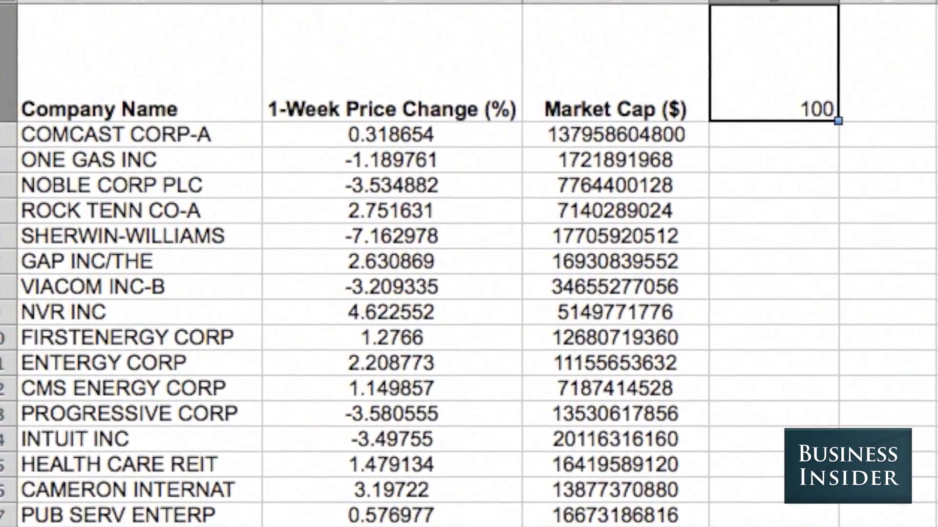
key(ctrl+c)
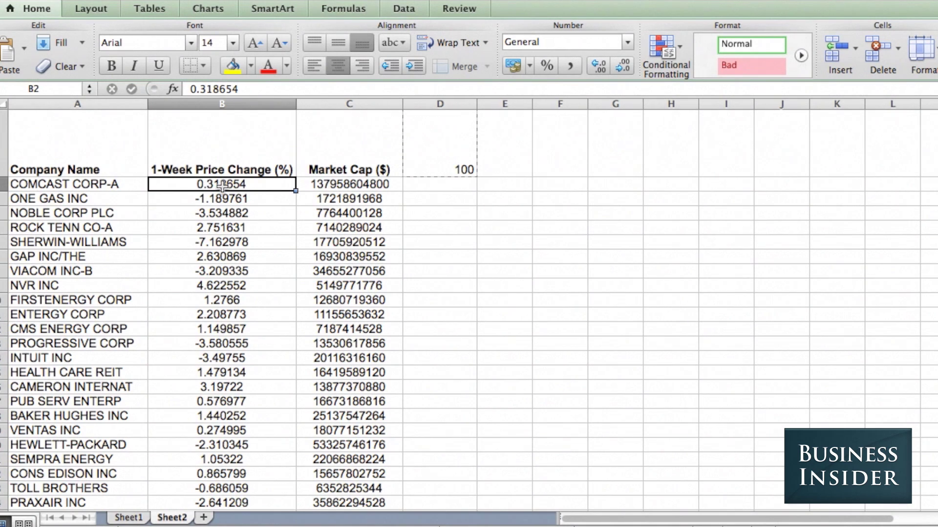
key(ctrl+shift+Down)
right_click(222, 229)
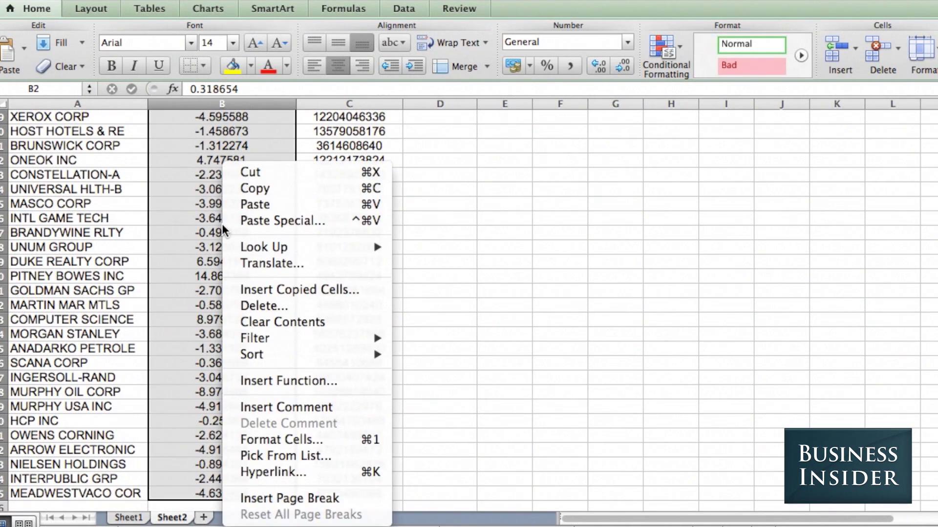
click(237, 224)
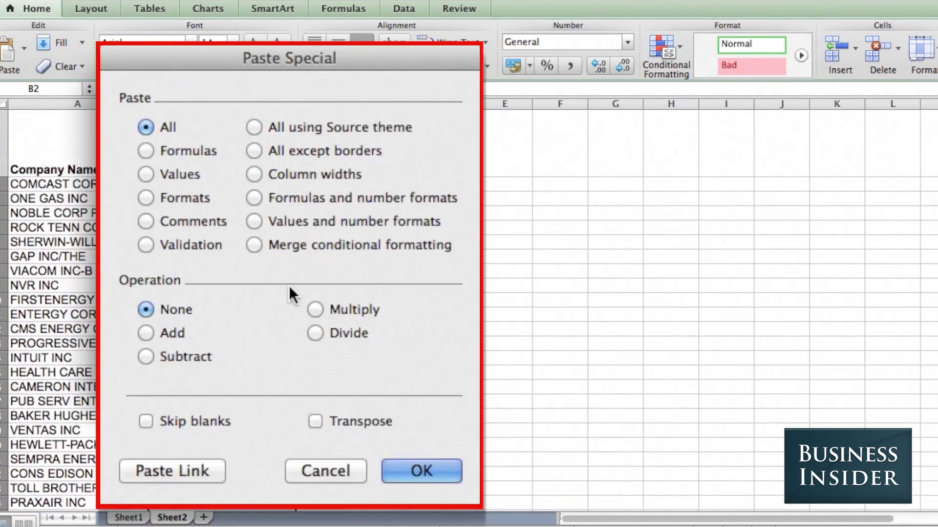
click(322, 335)
Apply the divide, then show the price changes as centred percentages with two decimals
click(440, 478)
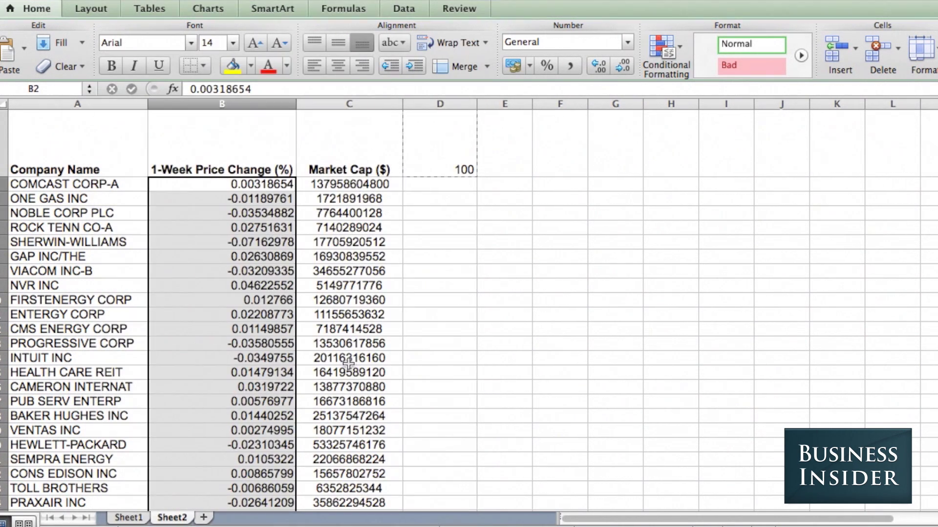
click(341, 72)
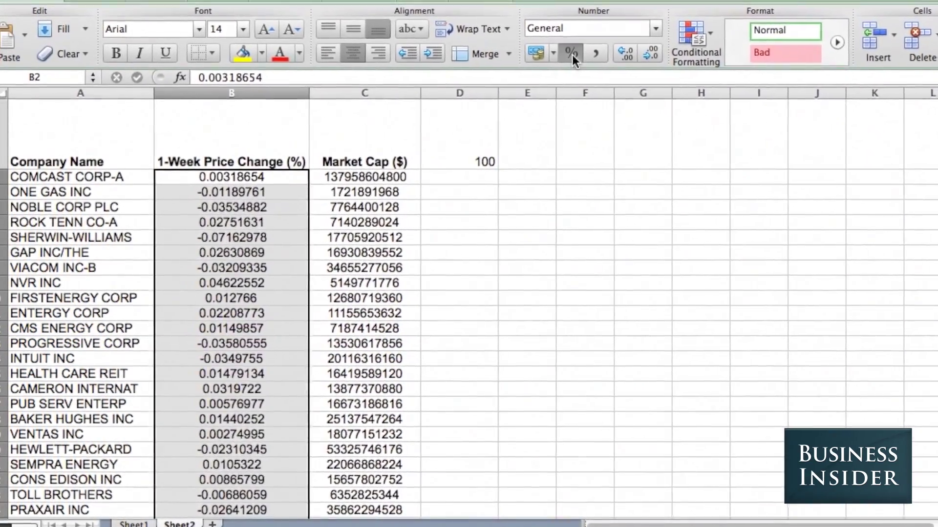
click(567, 57)
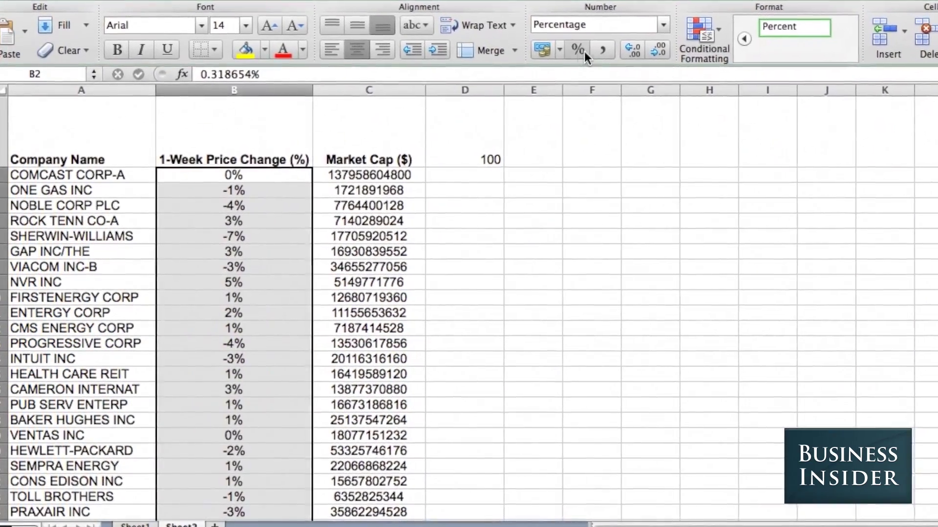
click(618, 57)
click(646, 44)
Remove '(%)' from the 1-Week Price Change header, then select D1 and the Market Cap header
click(310, 118)
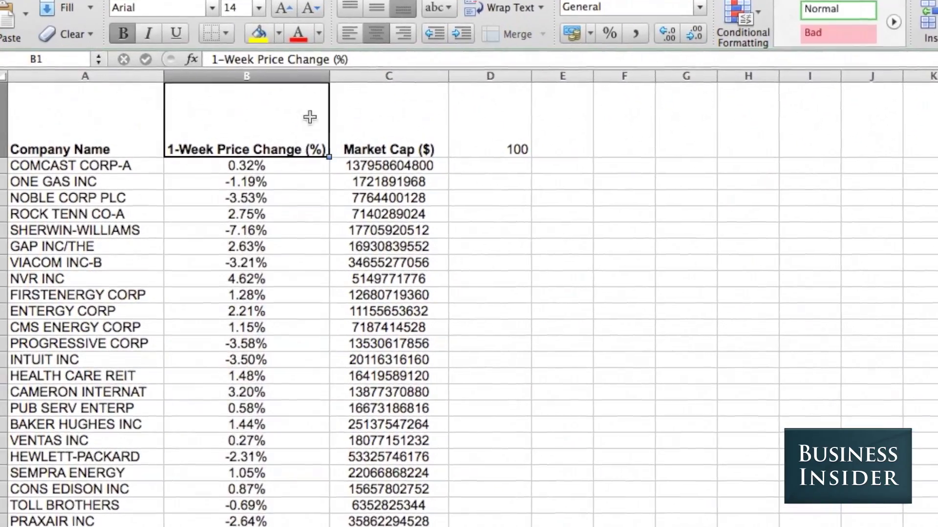
key(BackSpace)
key(BackSpace)
key(BackSpace)
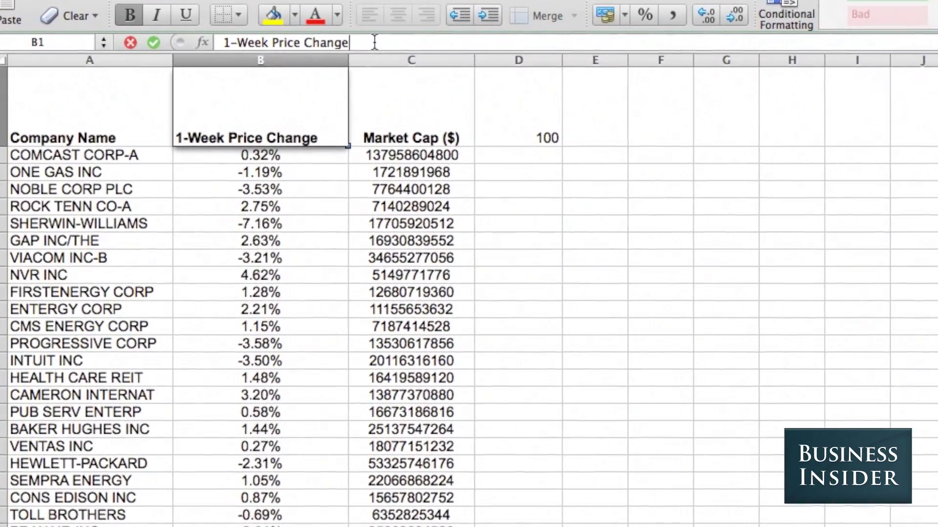
key(Return)
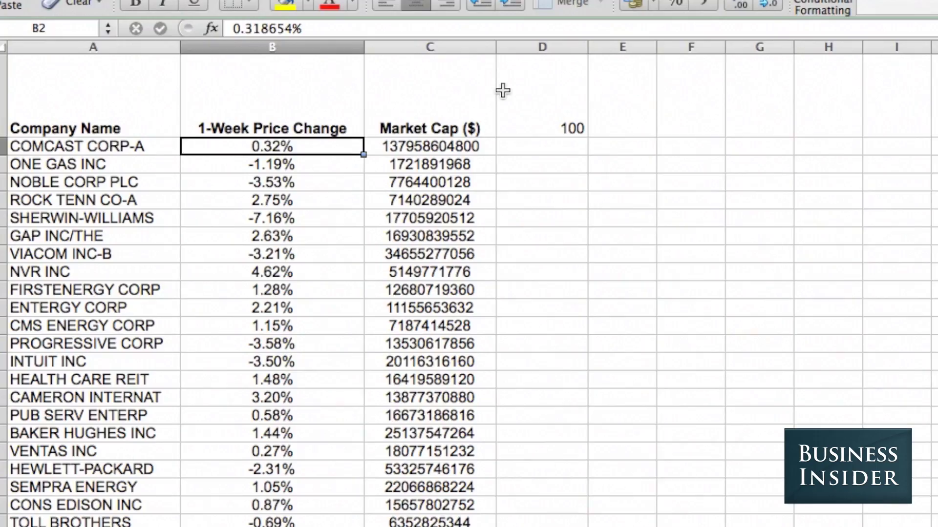
click(506, 92)
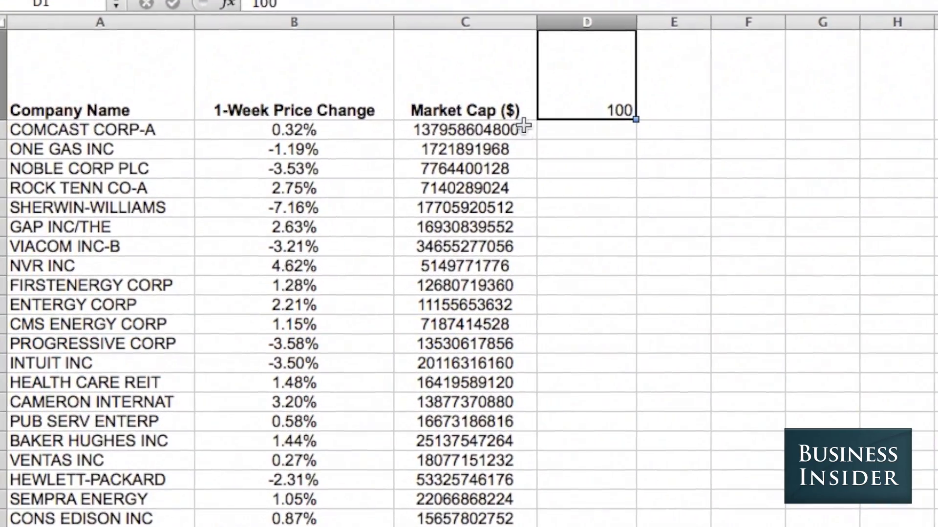
click(504, 86)
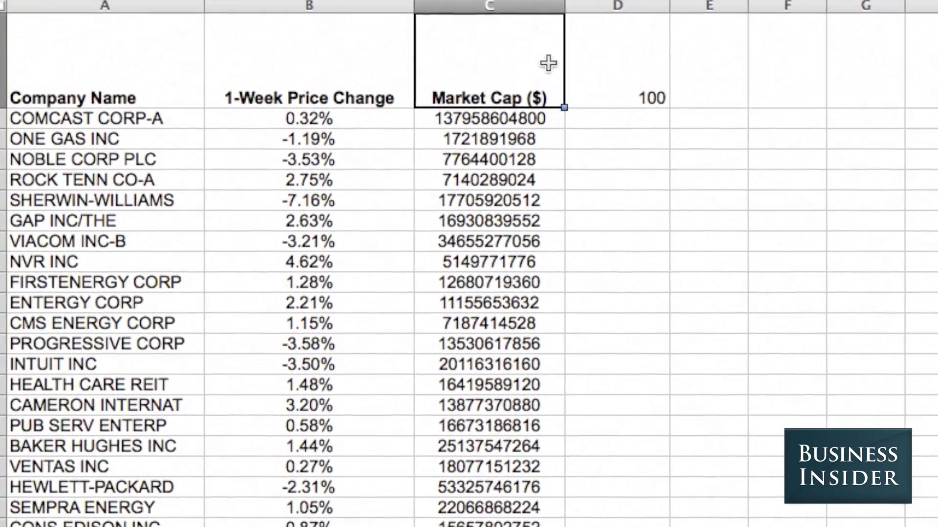
click(608, 62)
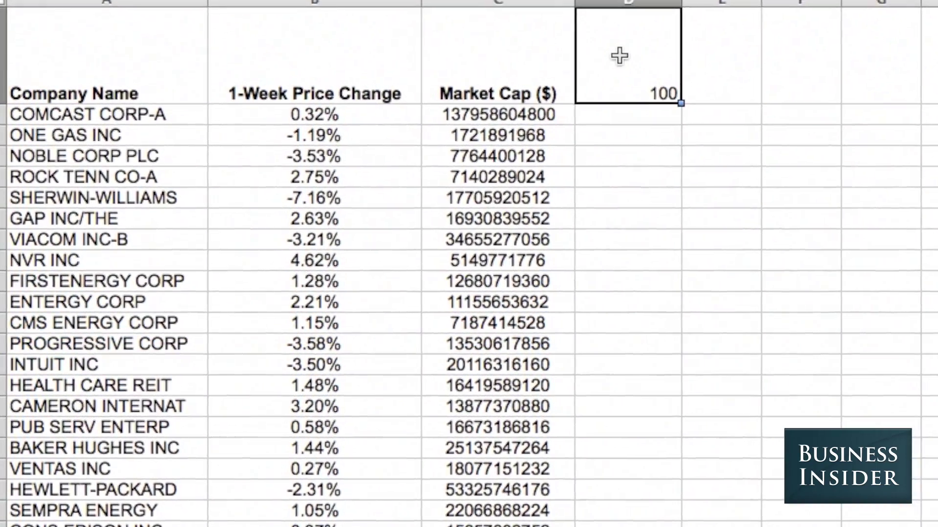
text(00)
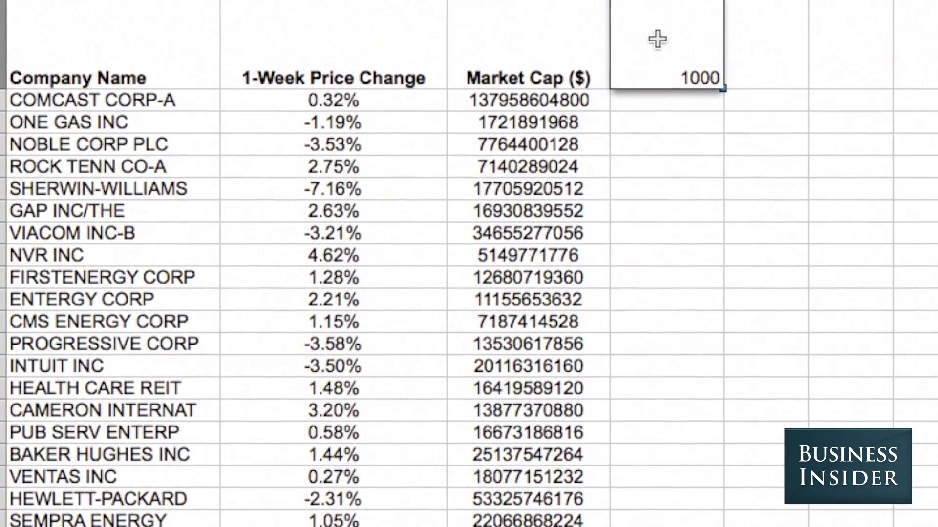
text(000000)
key(Return)
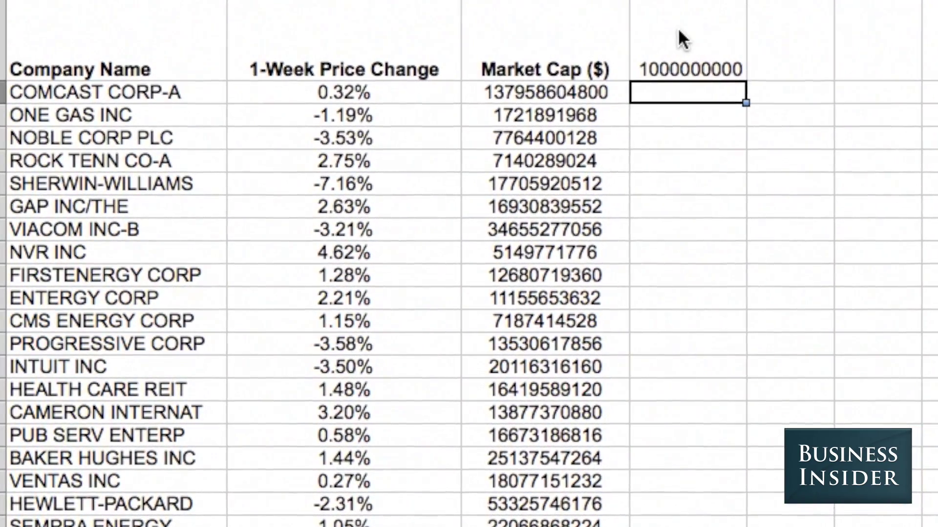
click(682, 33)
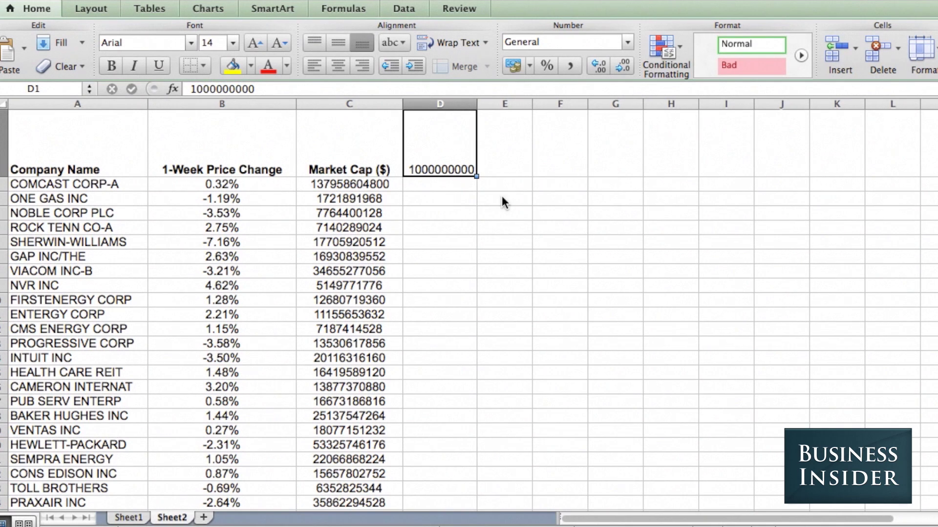
key(ctrl+shift+Down)
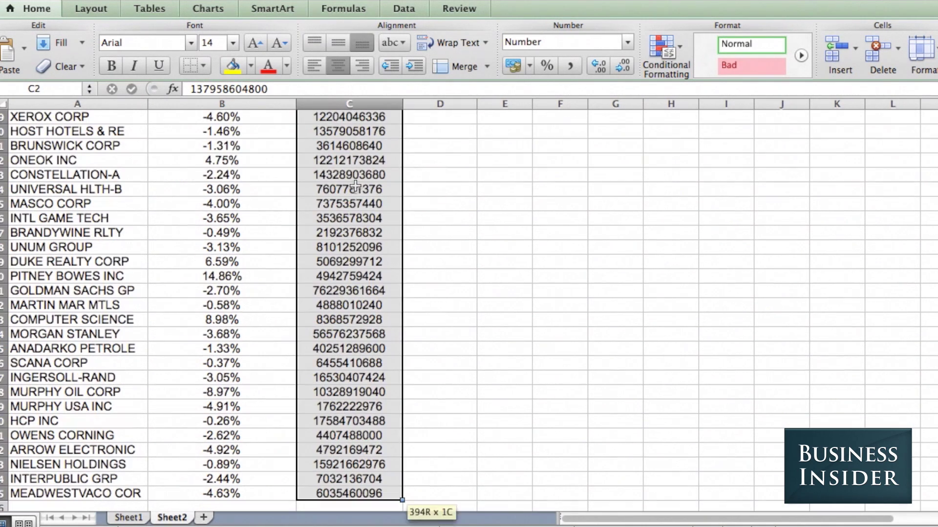
click(384, 222)
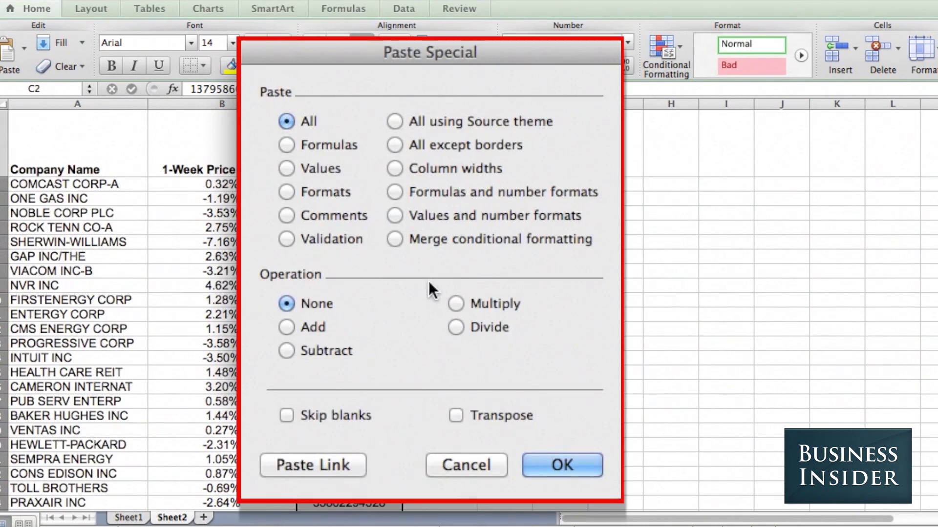
Divide the market caps by one billion, then centre them with fewer decimals
click(561, 464)
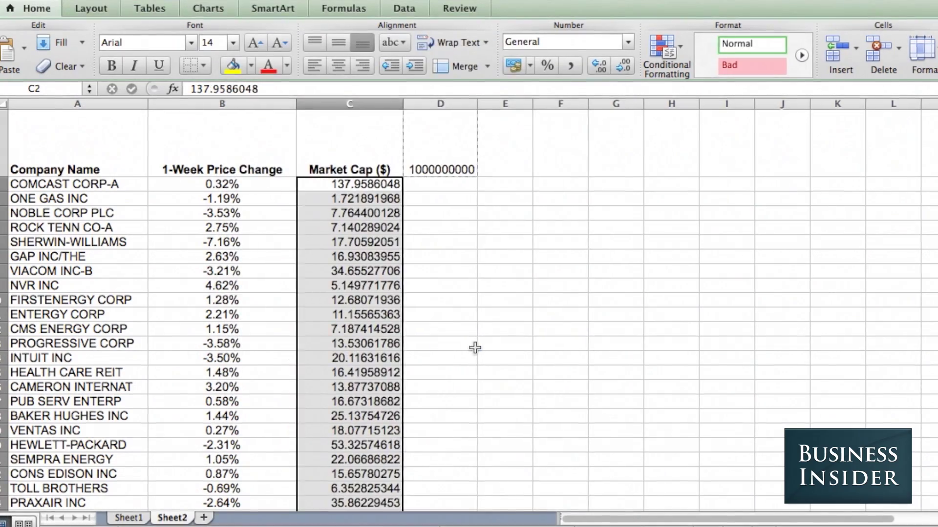
click(644, 59)
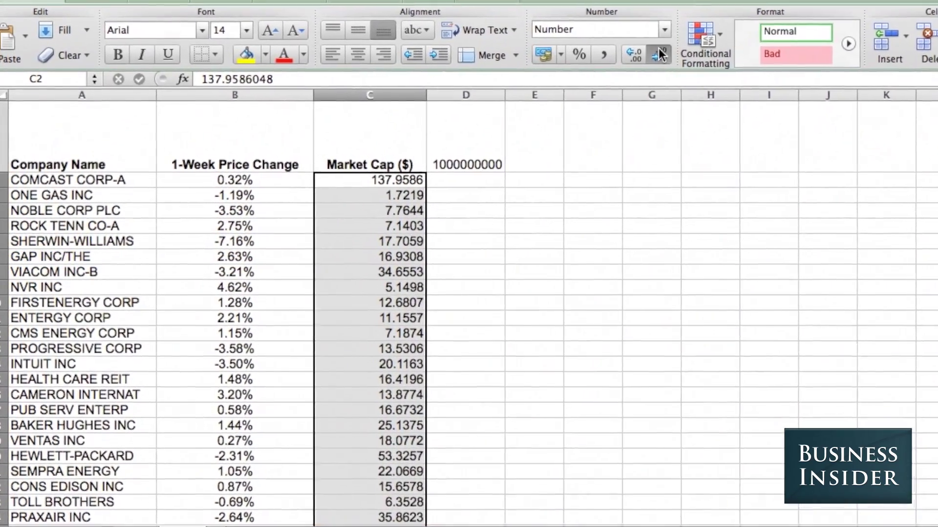
click(659, 48)
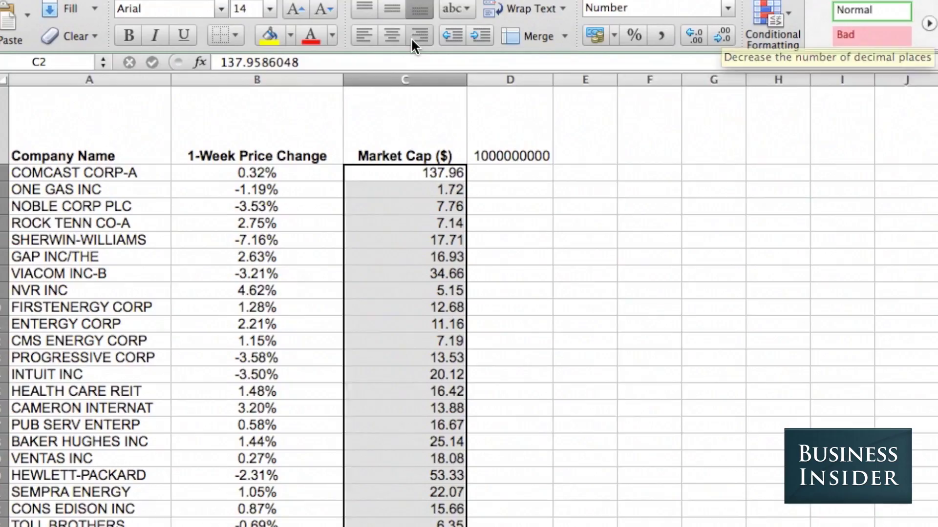
click(392, 36)
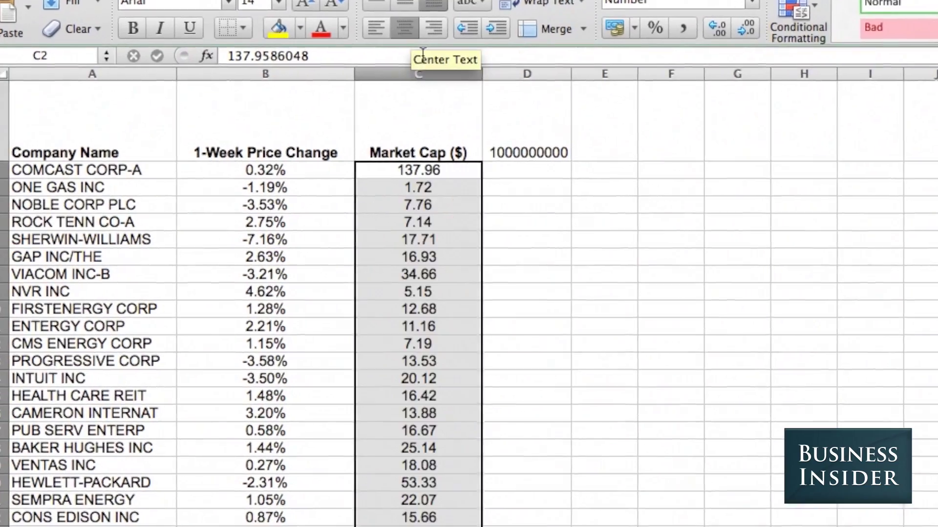
Rename the C1 header to 'Market Cap ($B)' and clear the helper value in D1
click(443, 143)
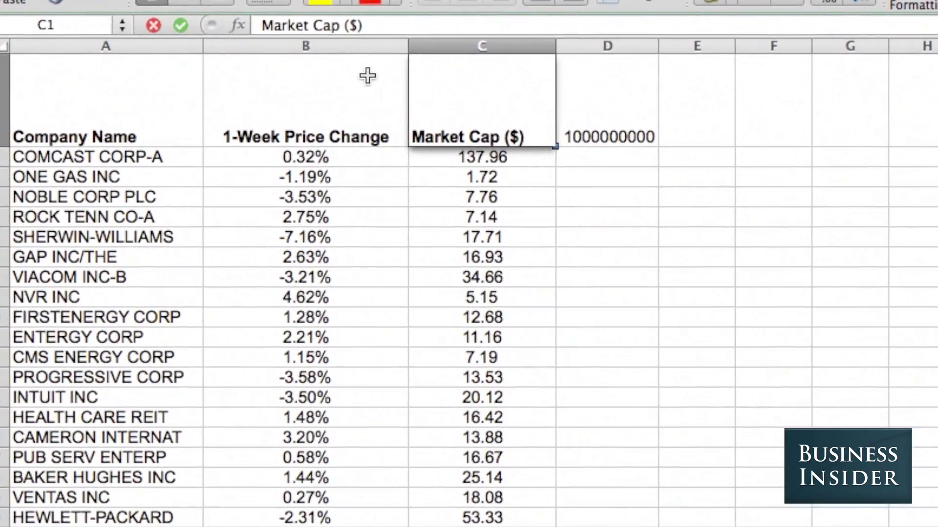
text(B)
key(Return)
key(Up)
key(Right)
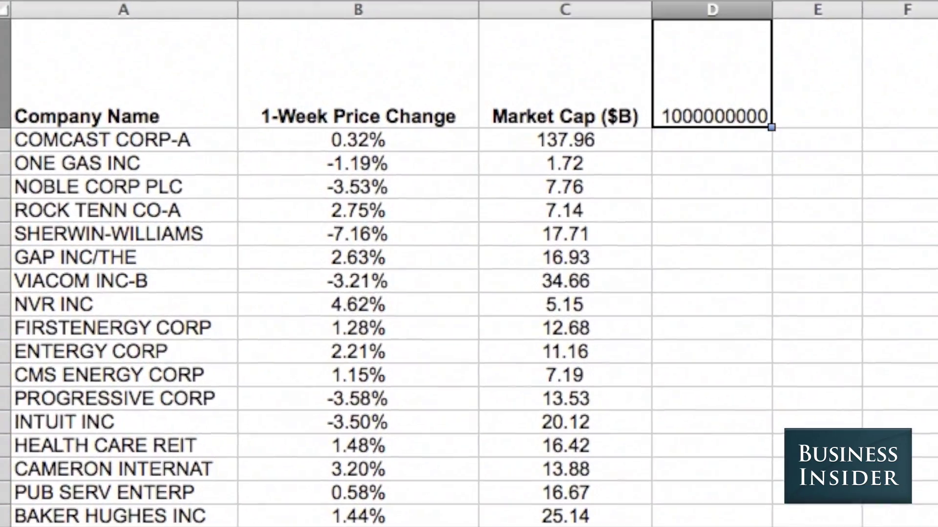